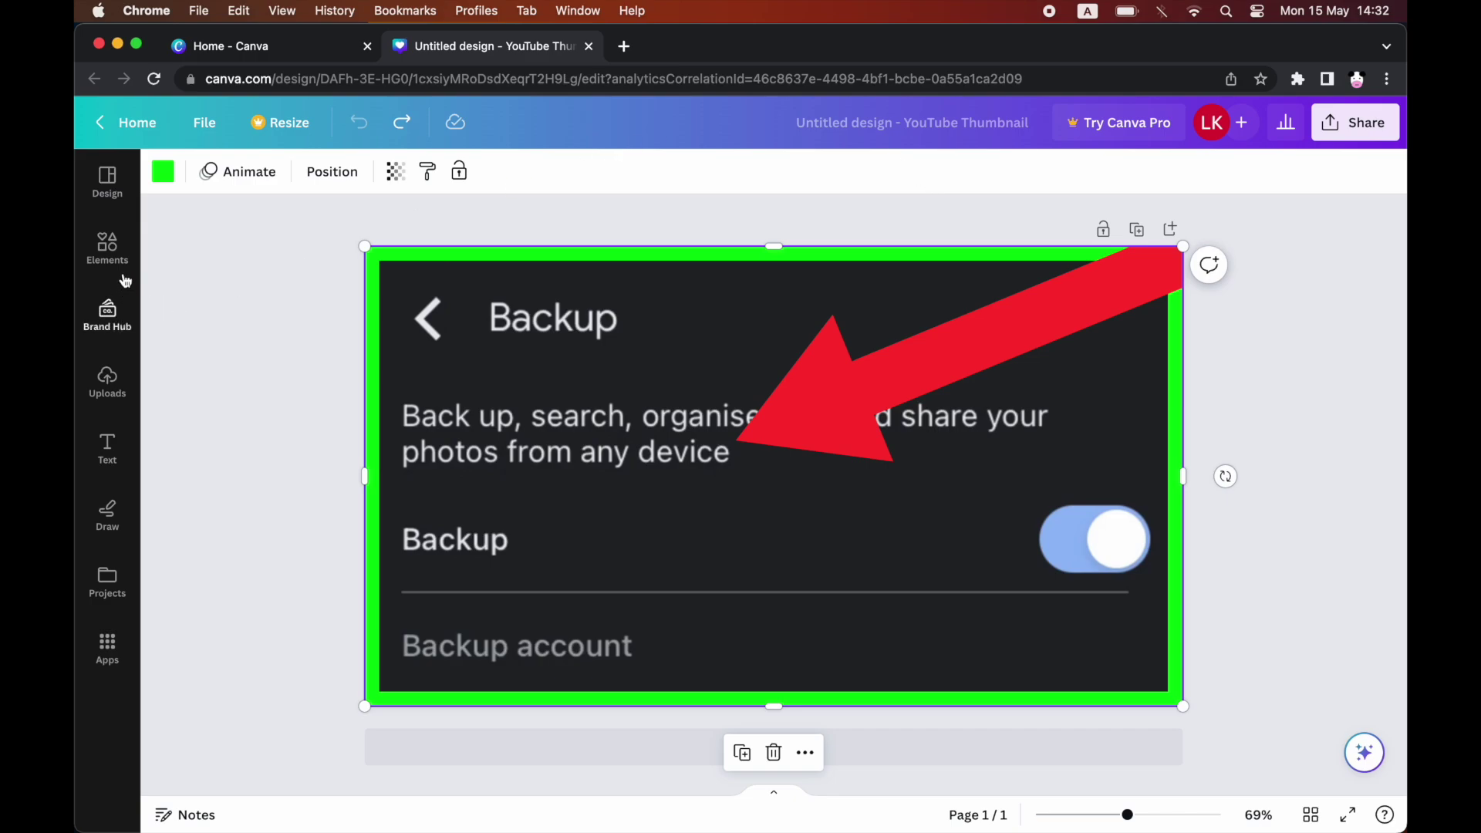
Browse the Elements, Brand Hub, Uploads and Draw sidebar panels, ending on Text styles
left_click(116, 249)
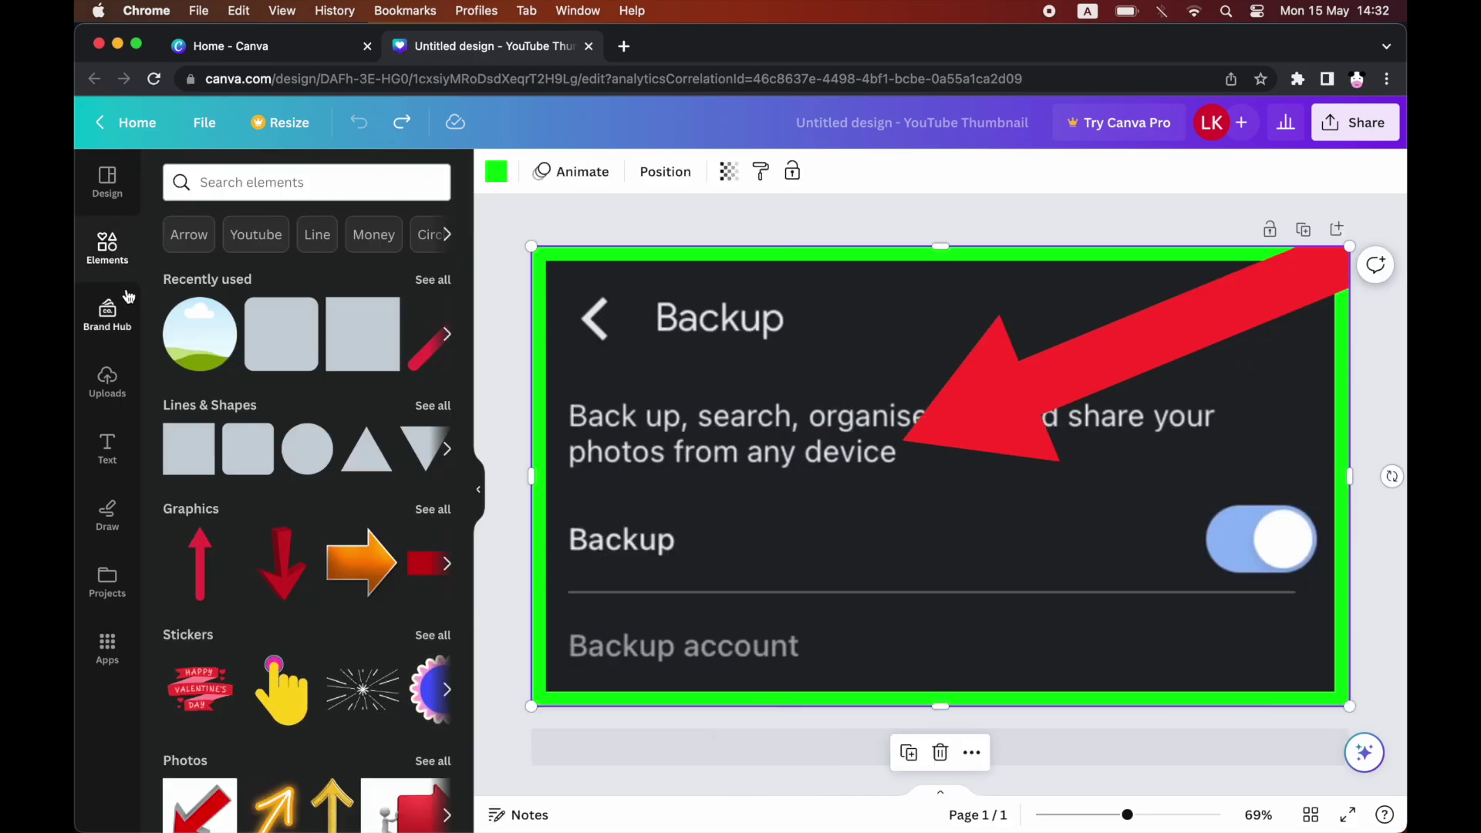
left_click(120, 313)
left_click(107, 382)
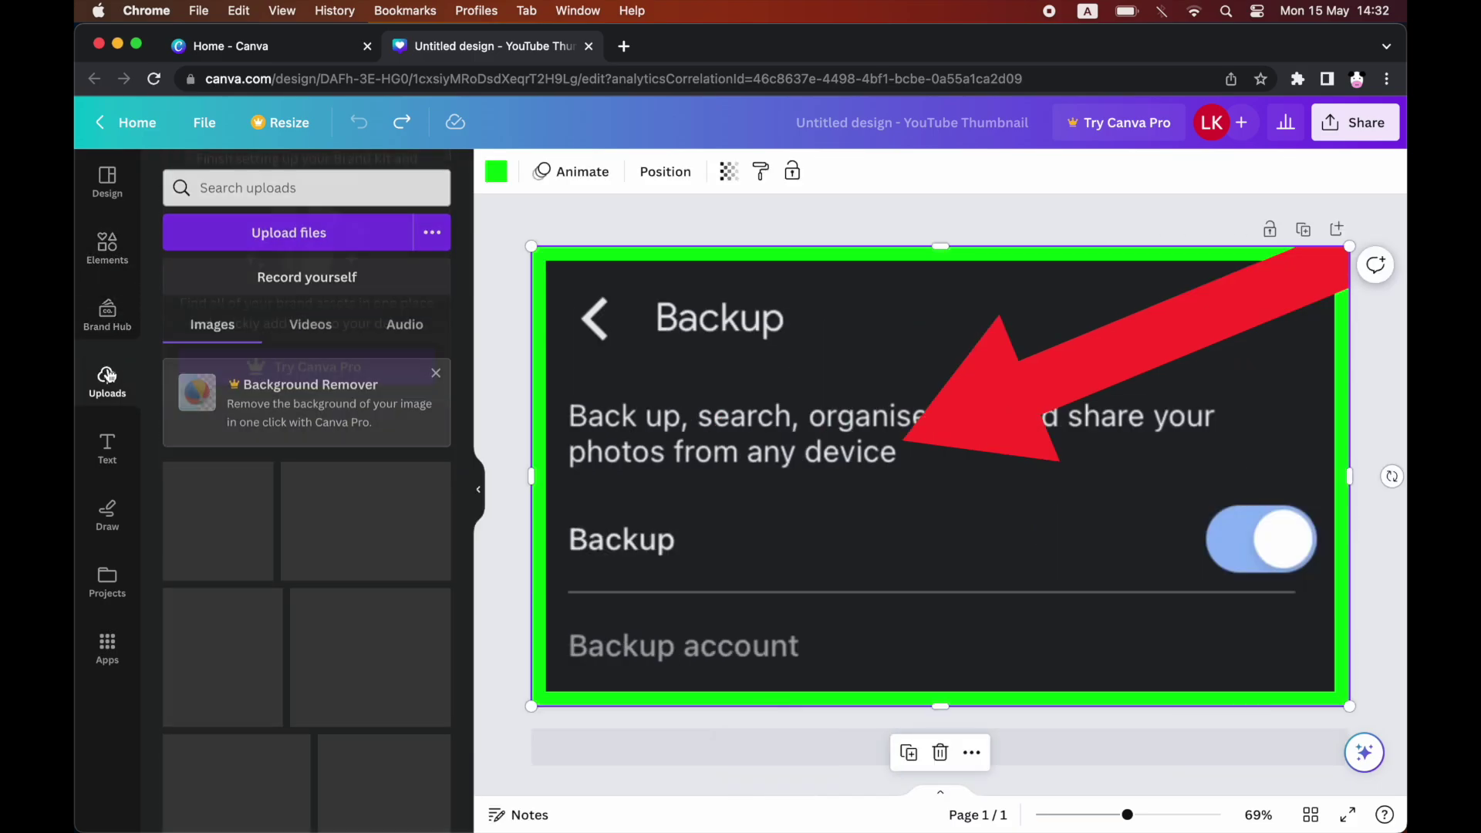
left_click(112, 449)
left_click(107, 515)
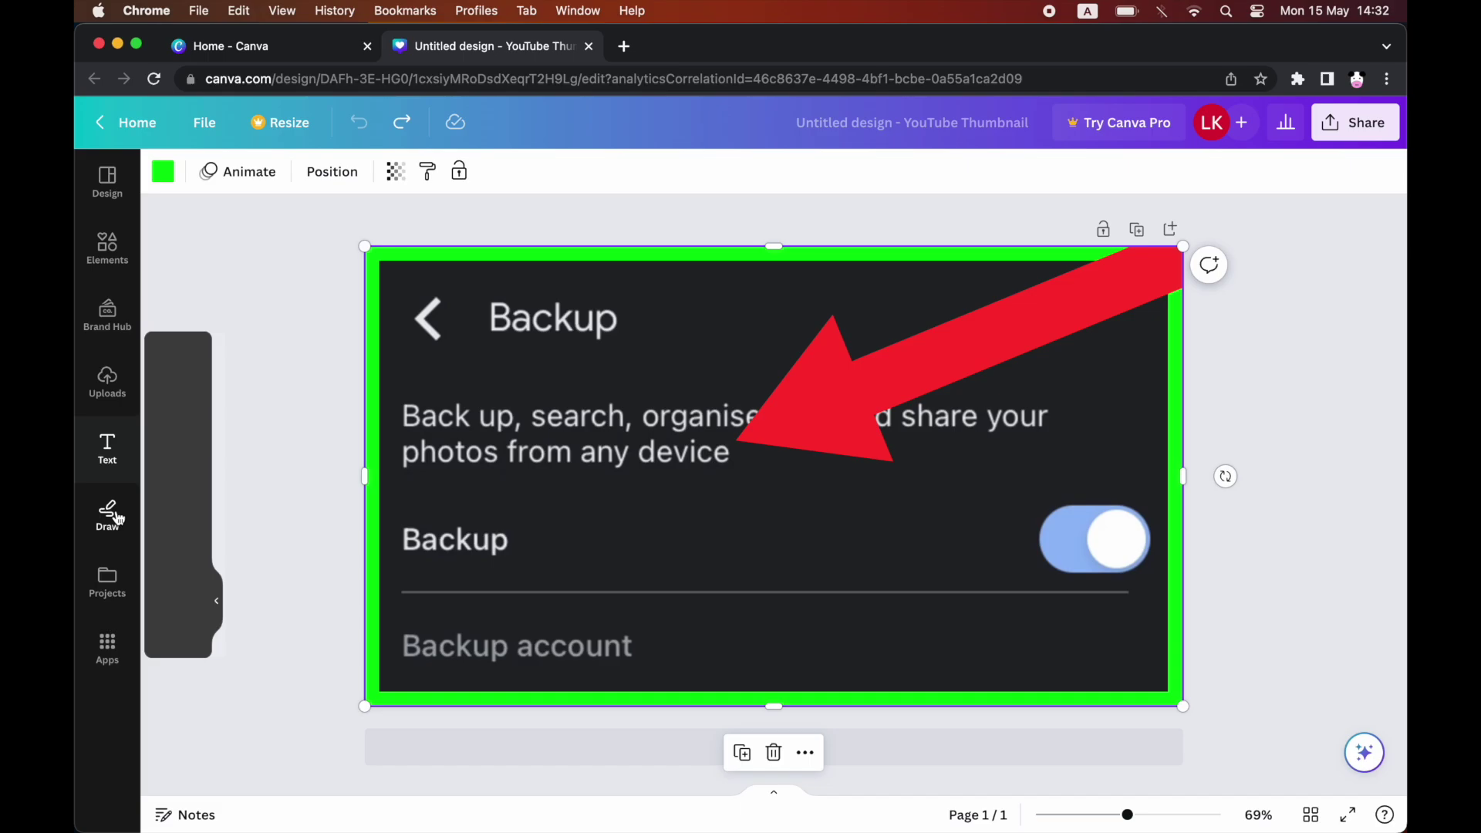
left_click(108, 452)
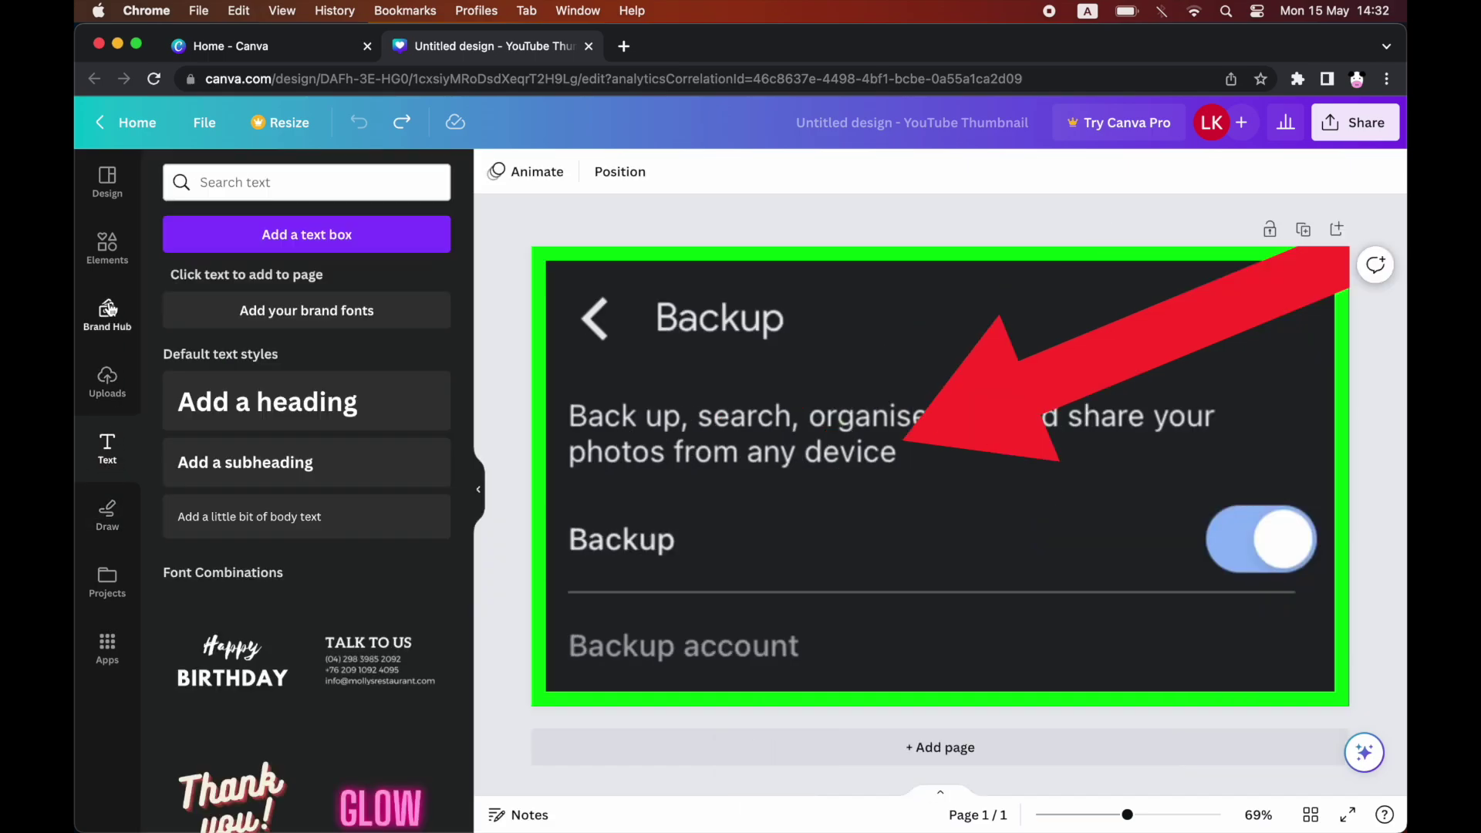
left_click(107, 247)
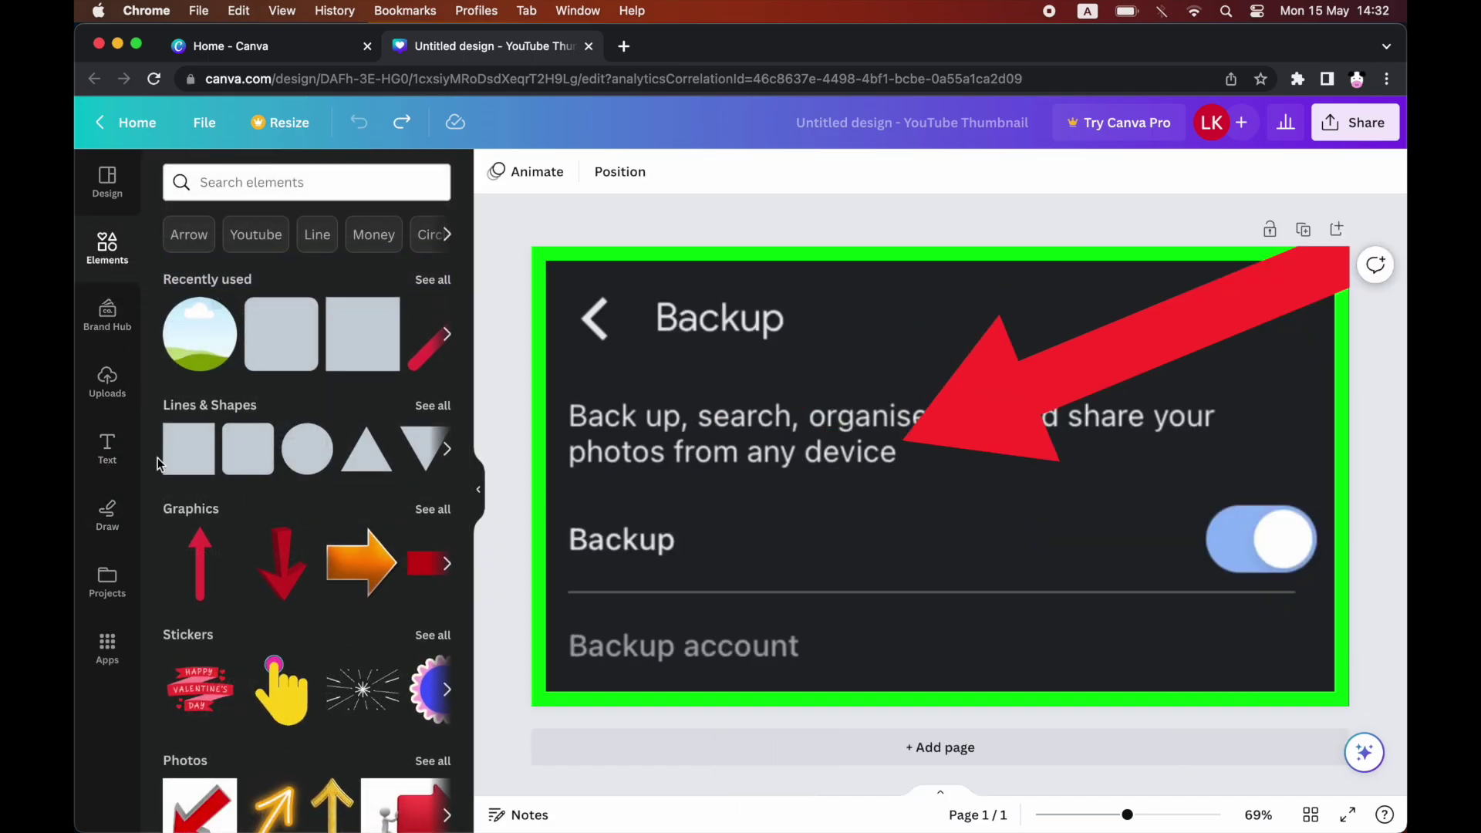
left_click_drag(185, 455, 697, 555)
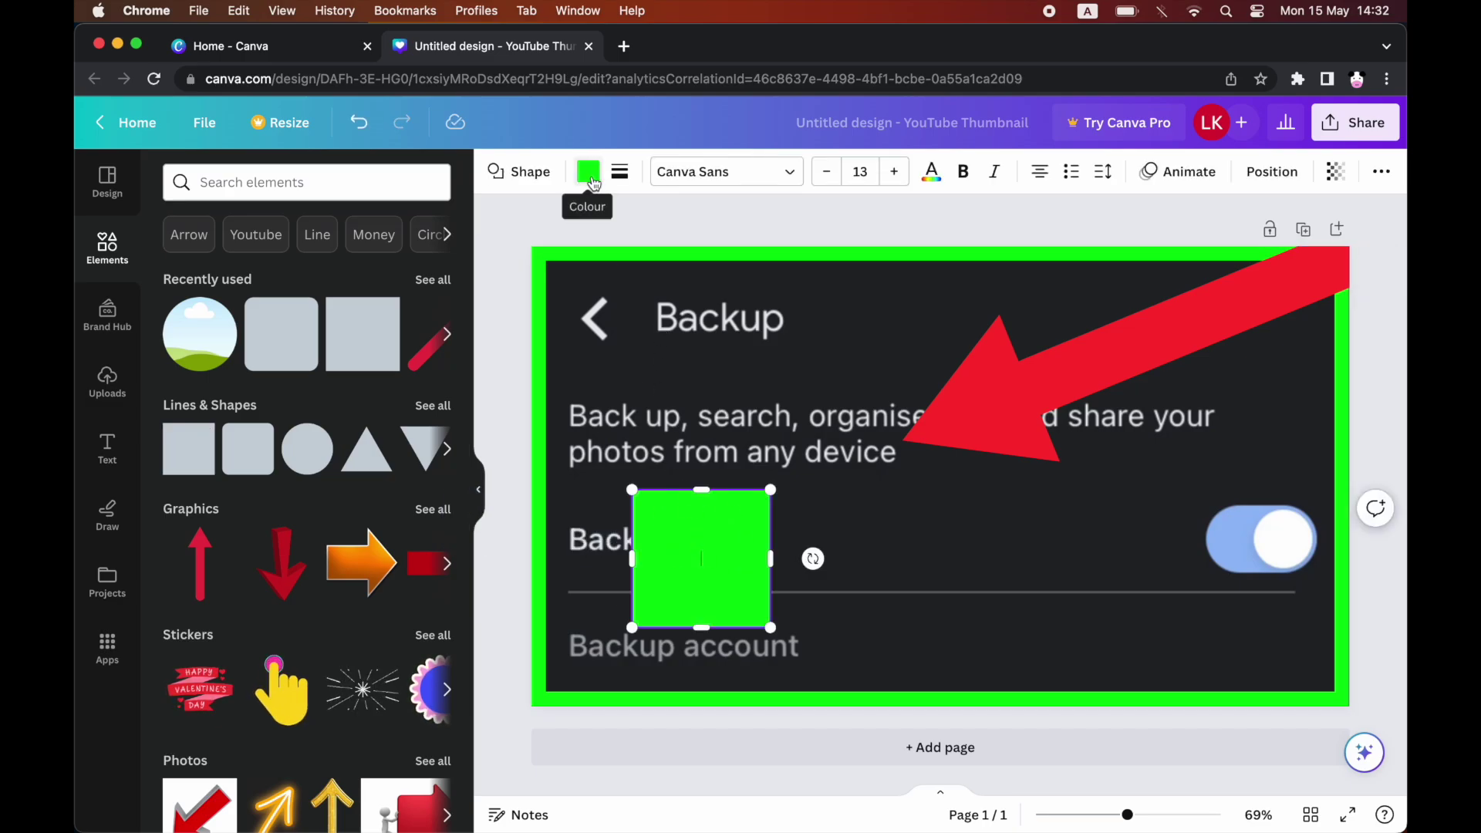
left_click(588, 173)
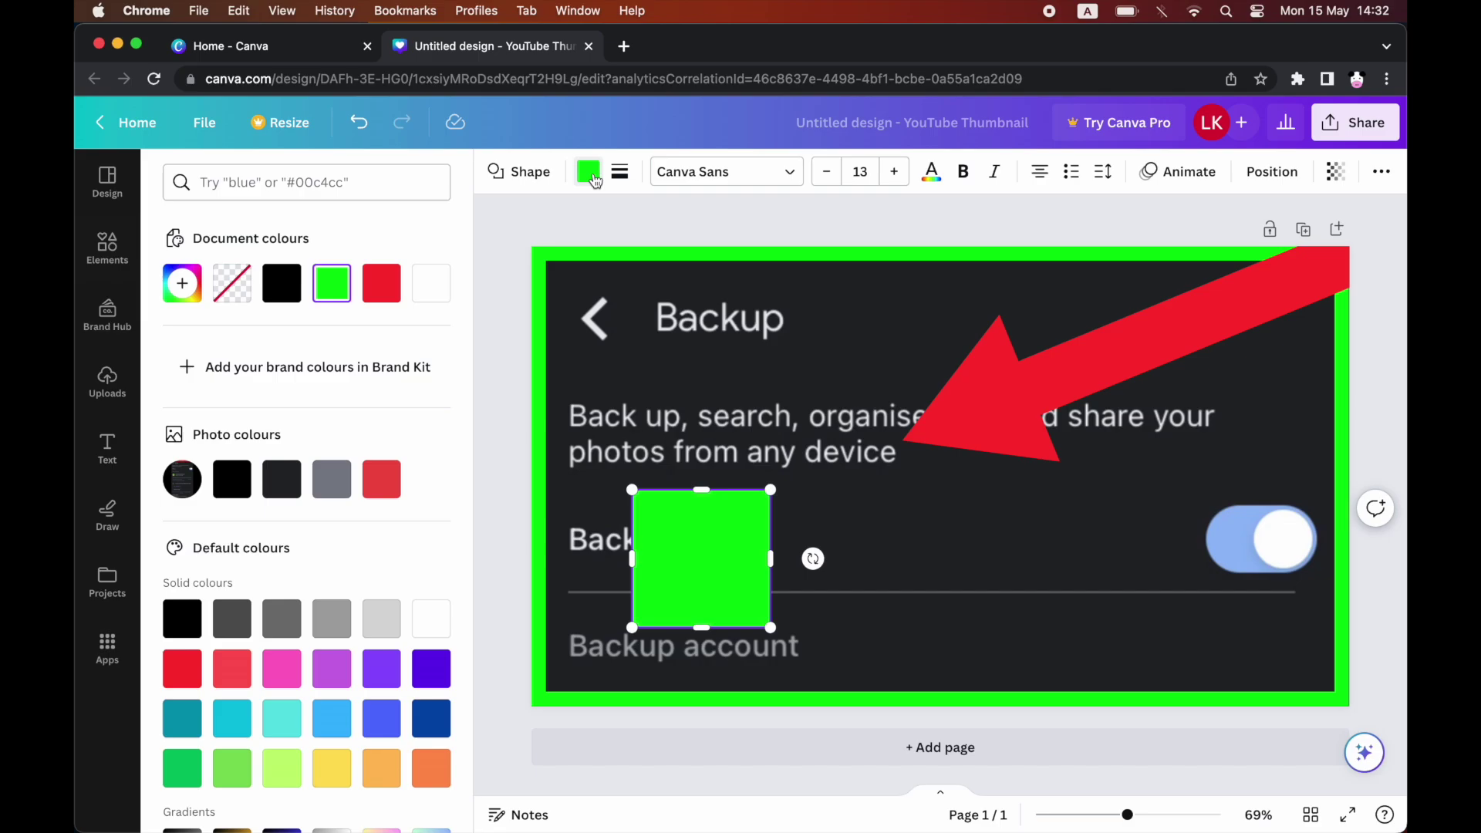
left_click(431, 669)
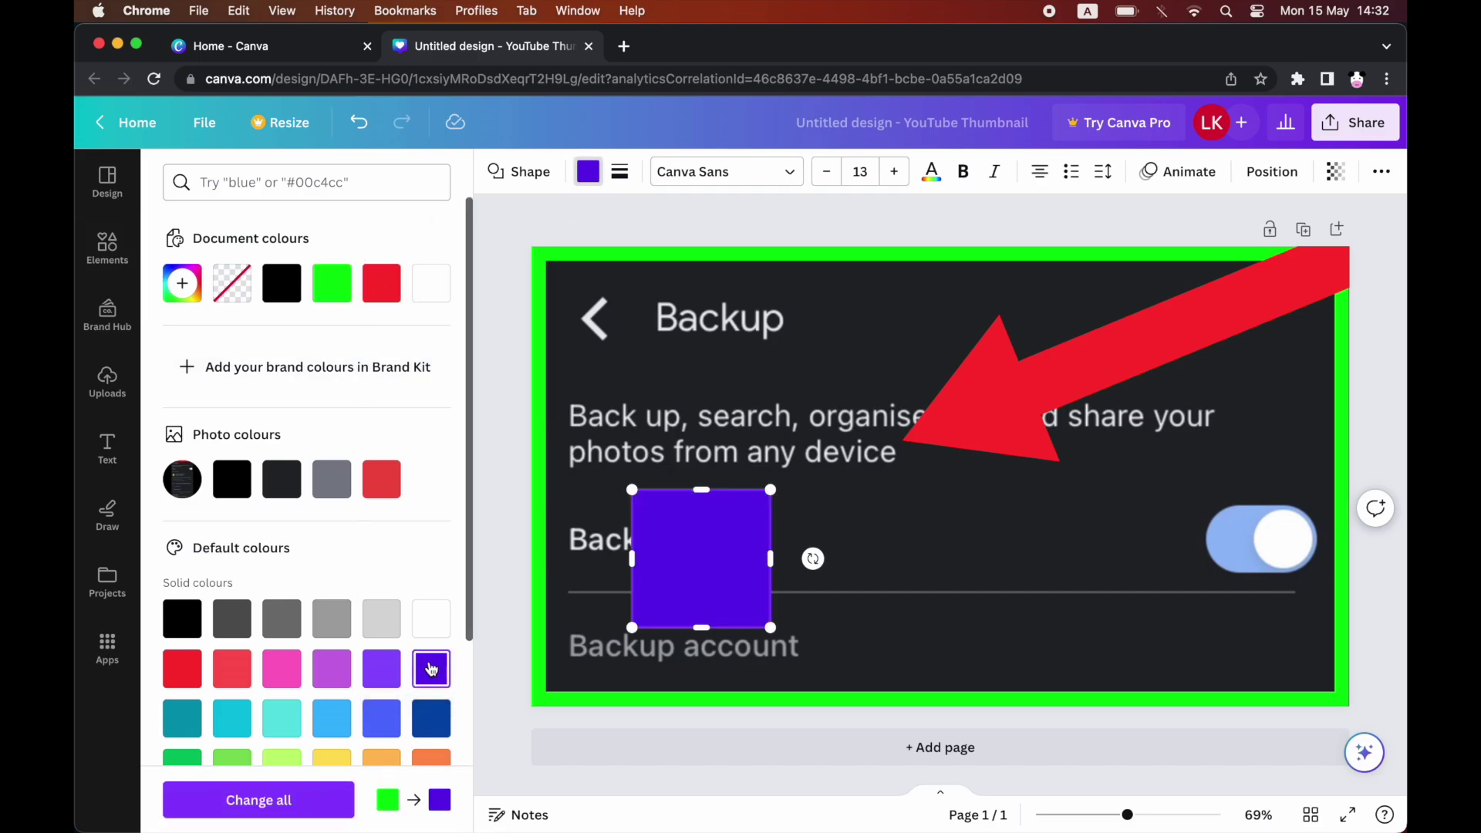
right_click(672, 533)
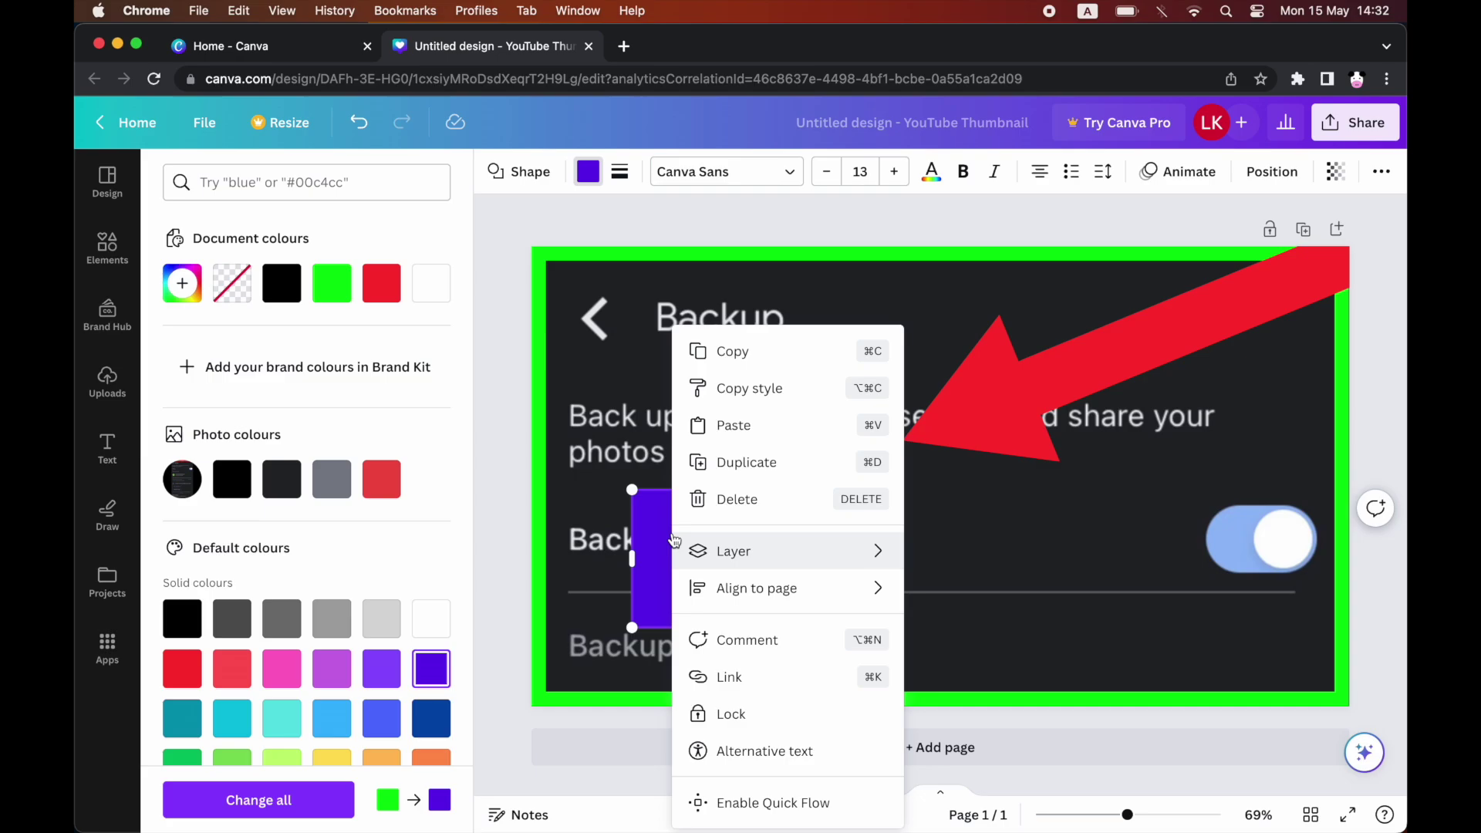
left_click(730, 499)
Recolour the green frame border dark blue, then delete it, leaving the screenshot and red arrow
left_click(672, 264)
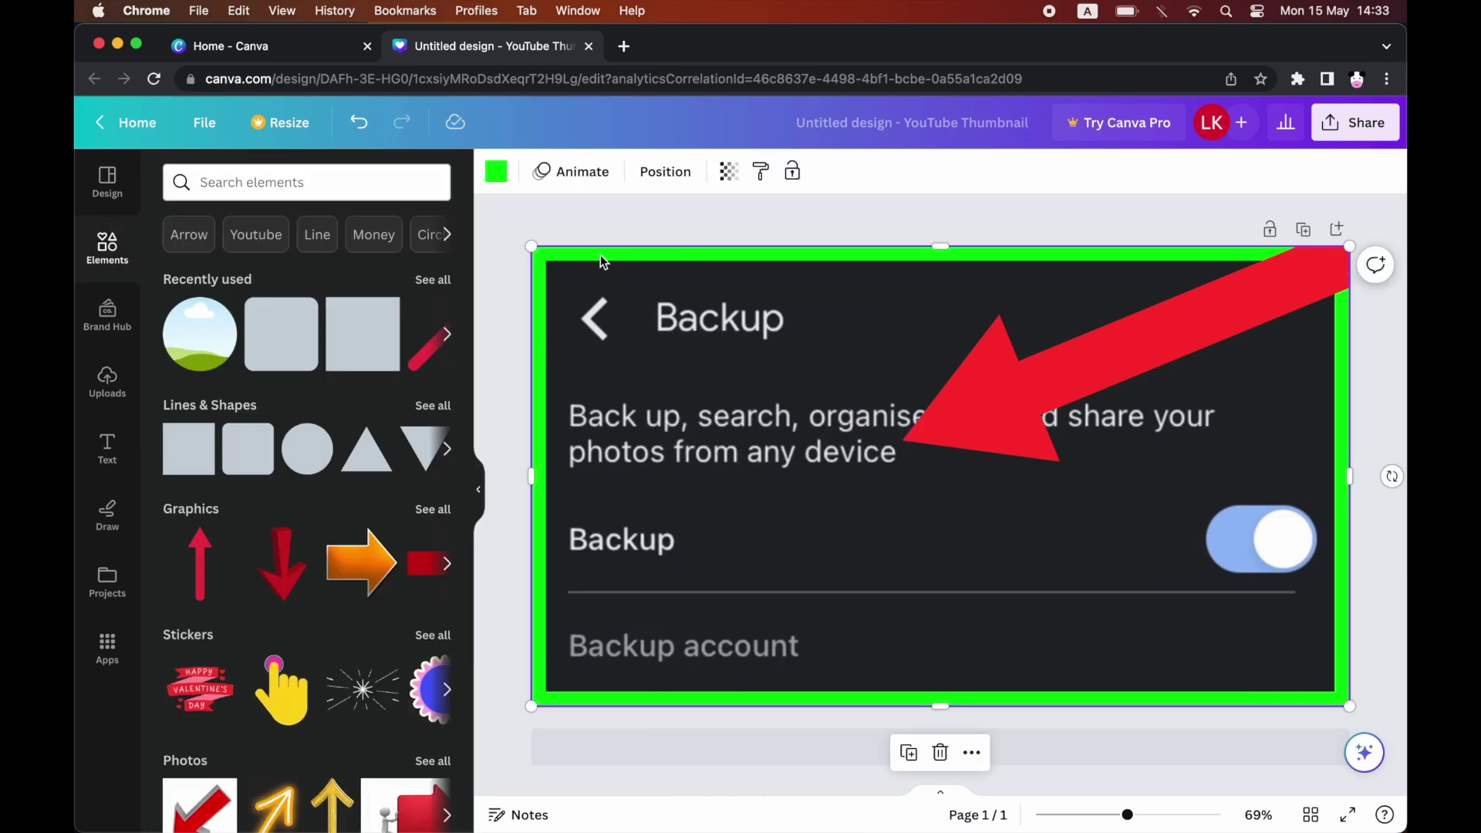
left_click(496, 173)
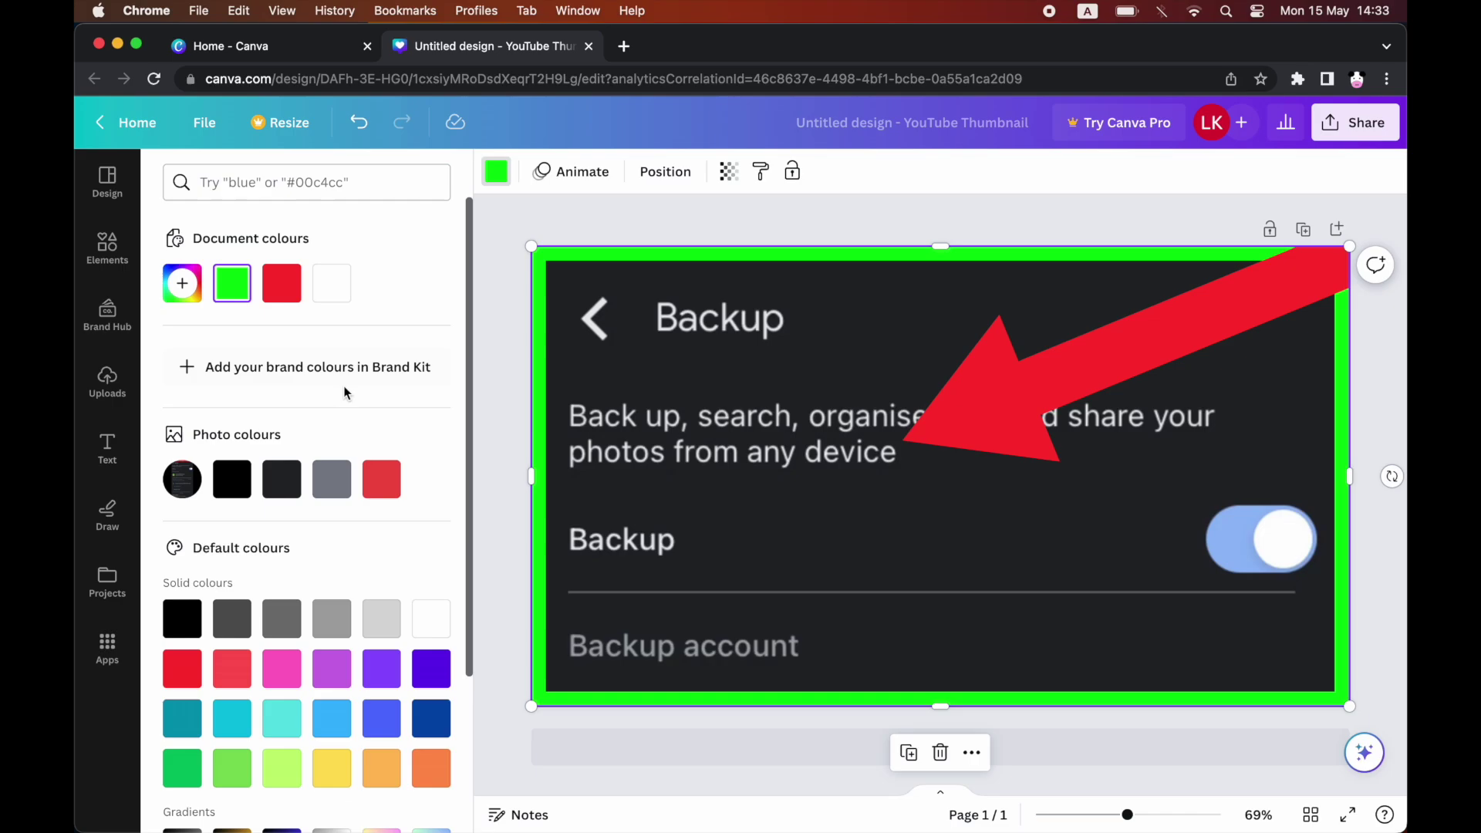
left_click(430, 719)
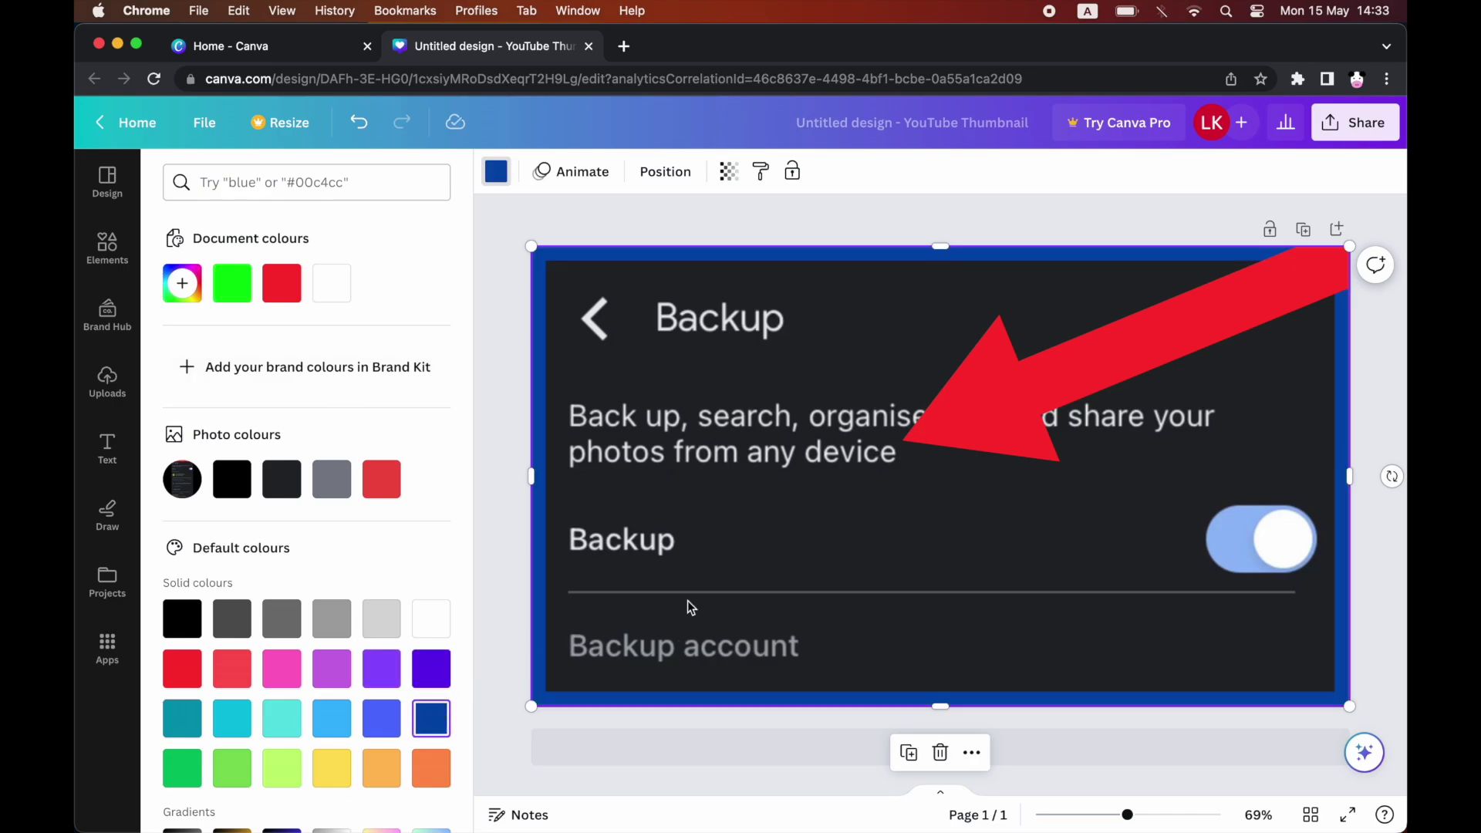
right_click(659, 694)
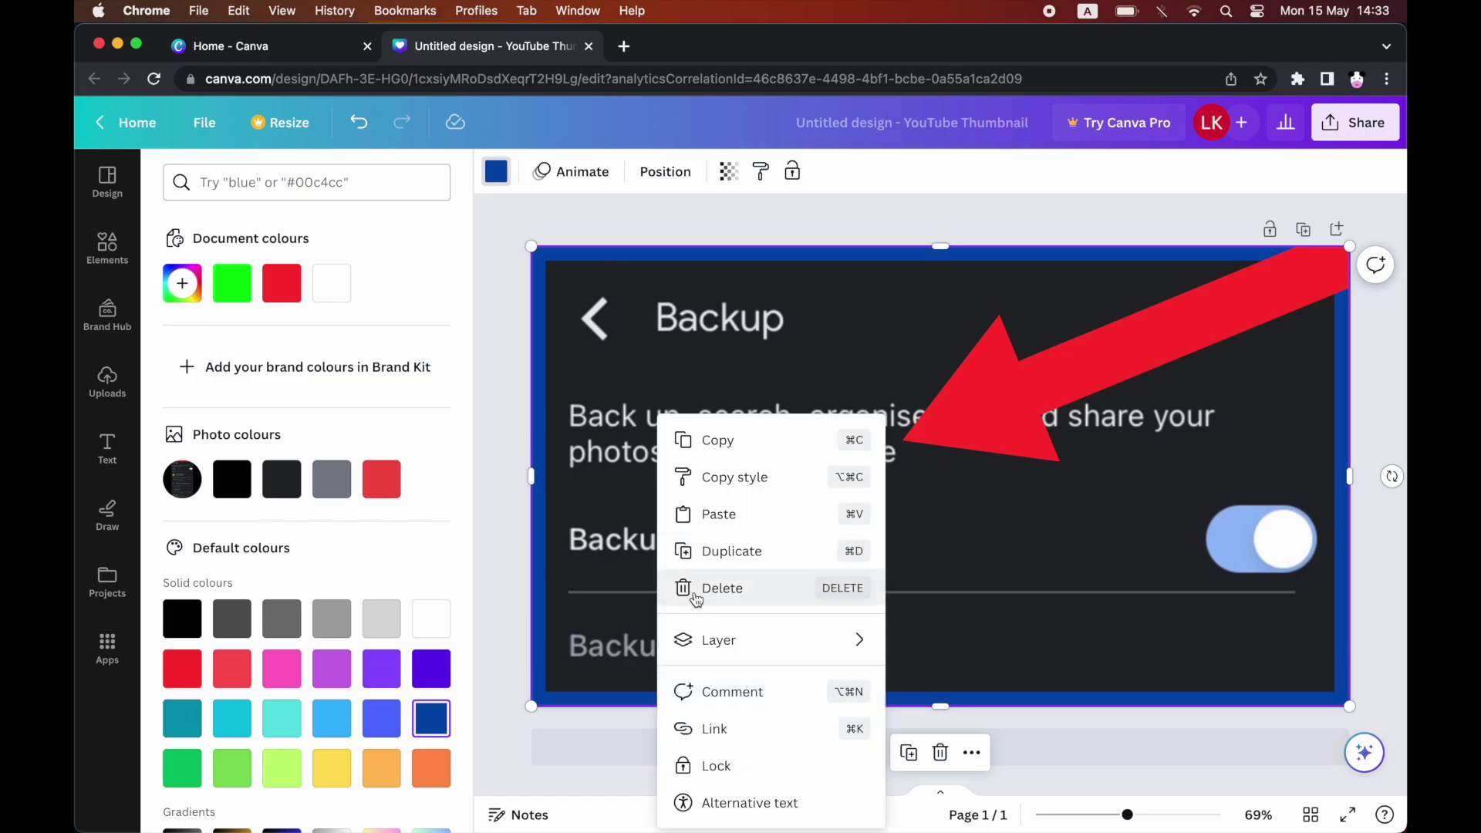
left_click(696, 588)
left_click(708, 565)
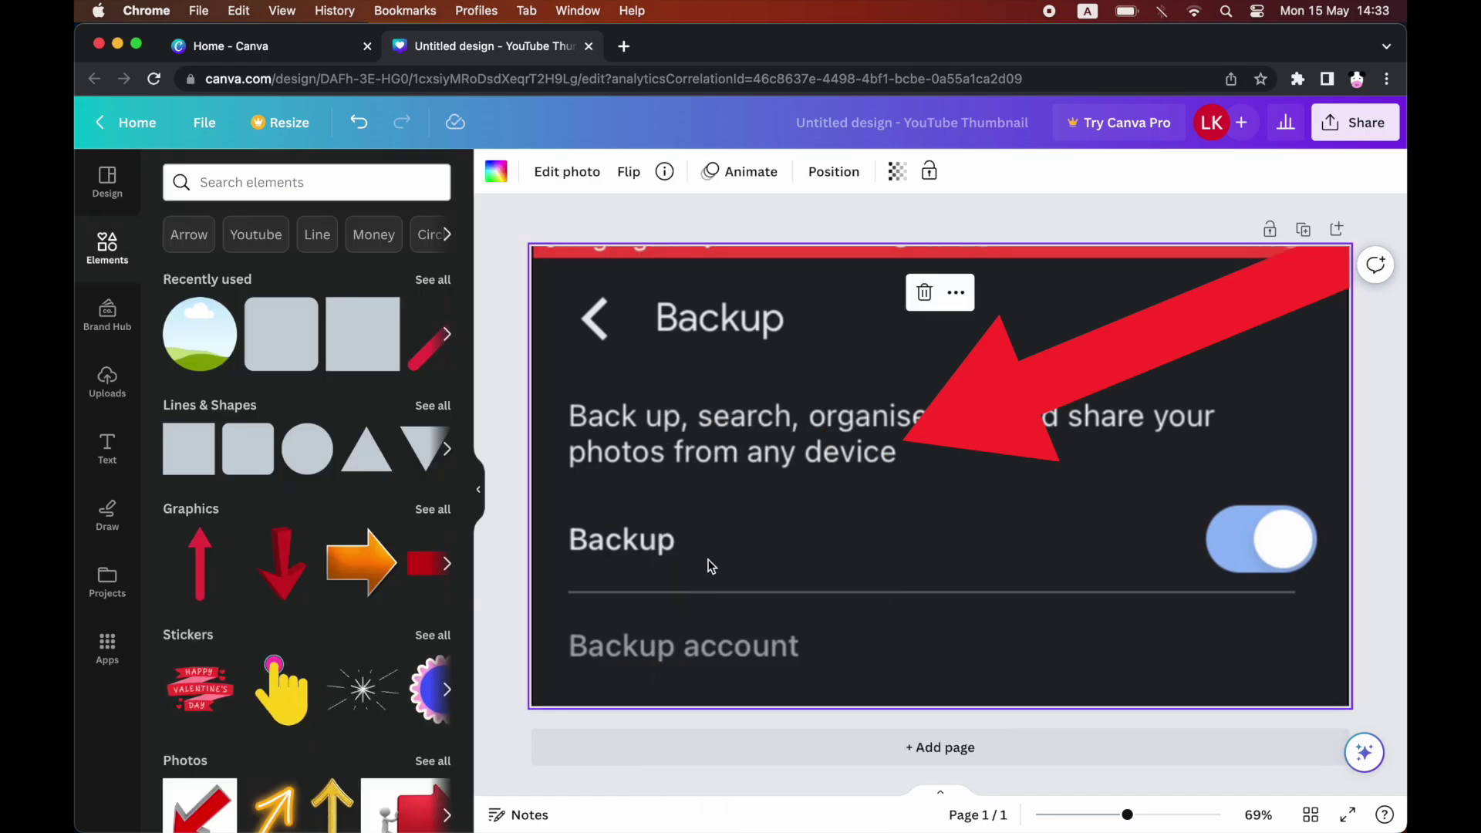
left_click(495, 174)
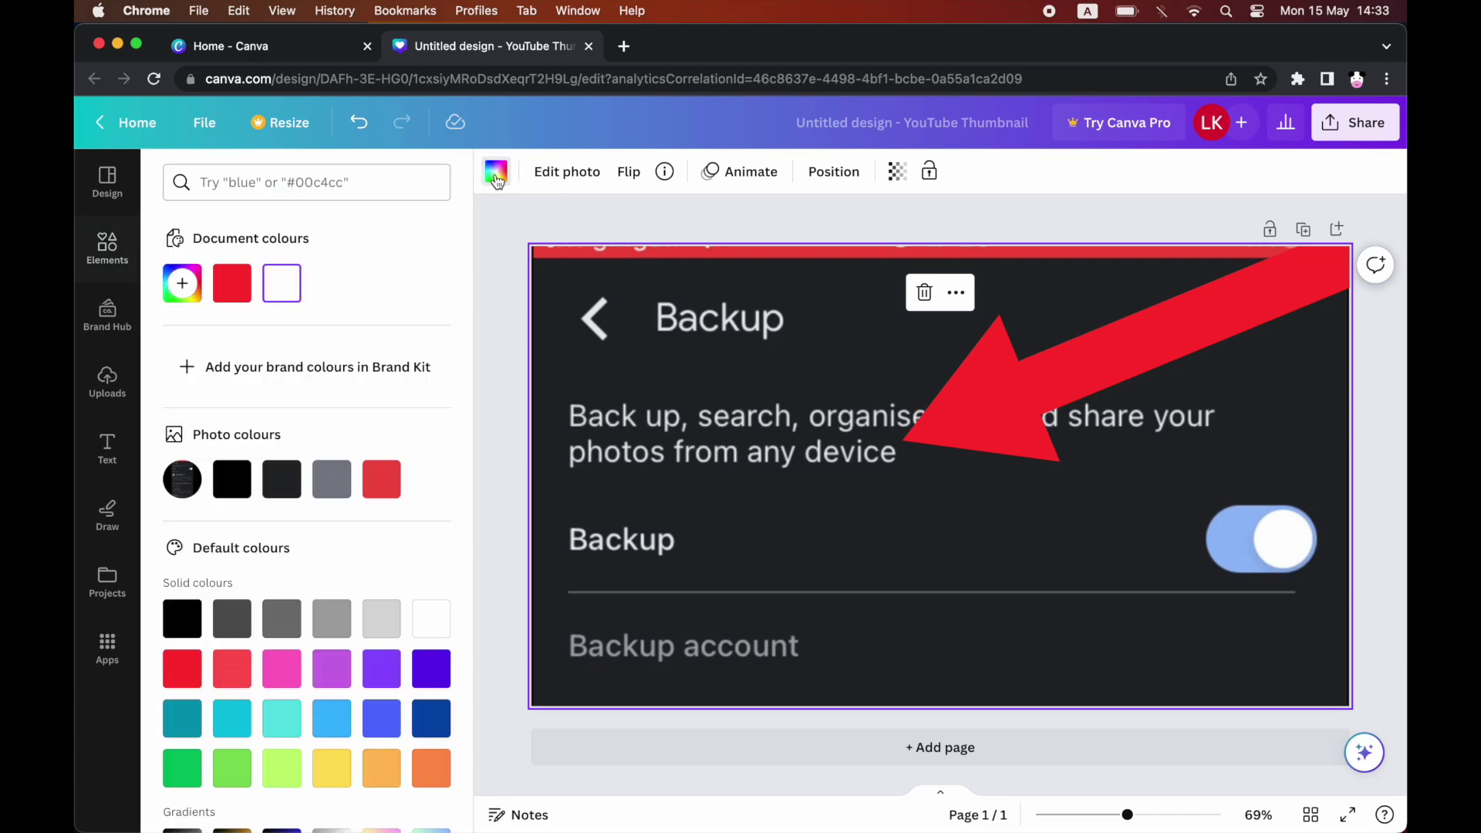
left_click(337, 681)
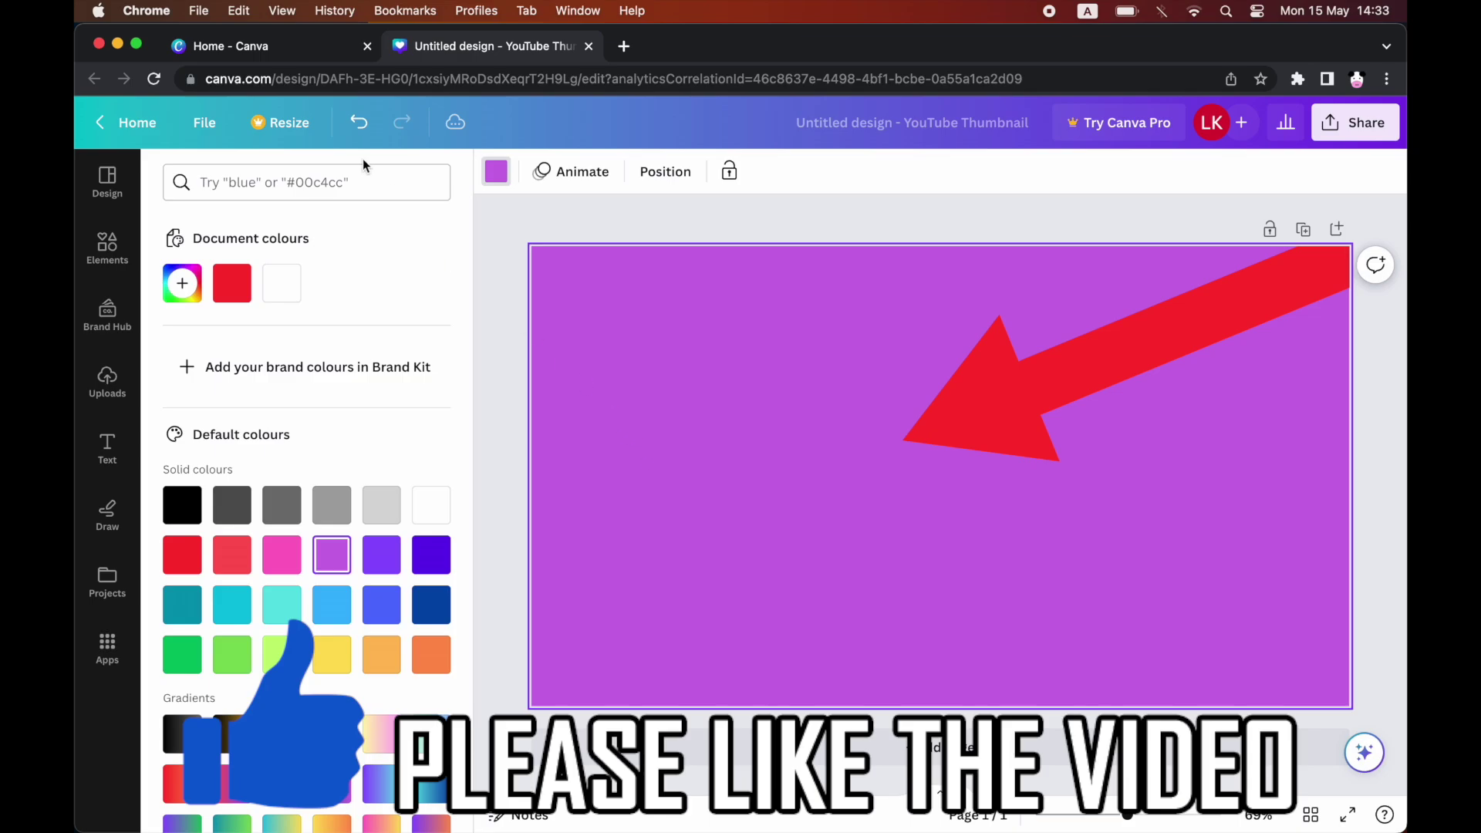
left_click(359, 122)
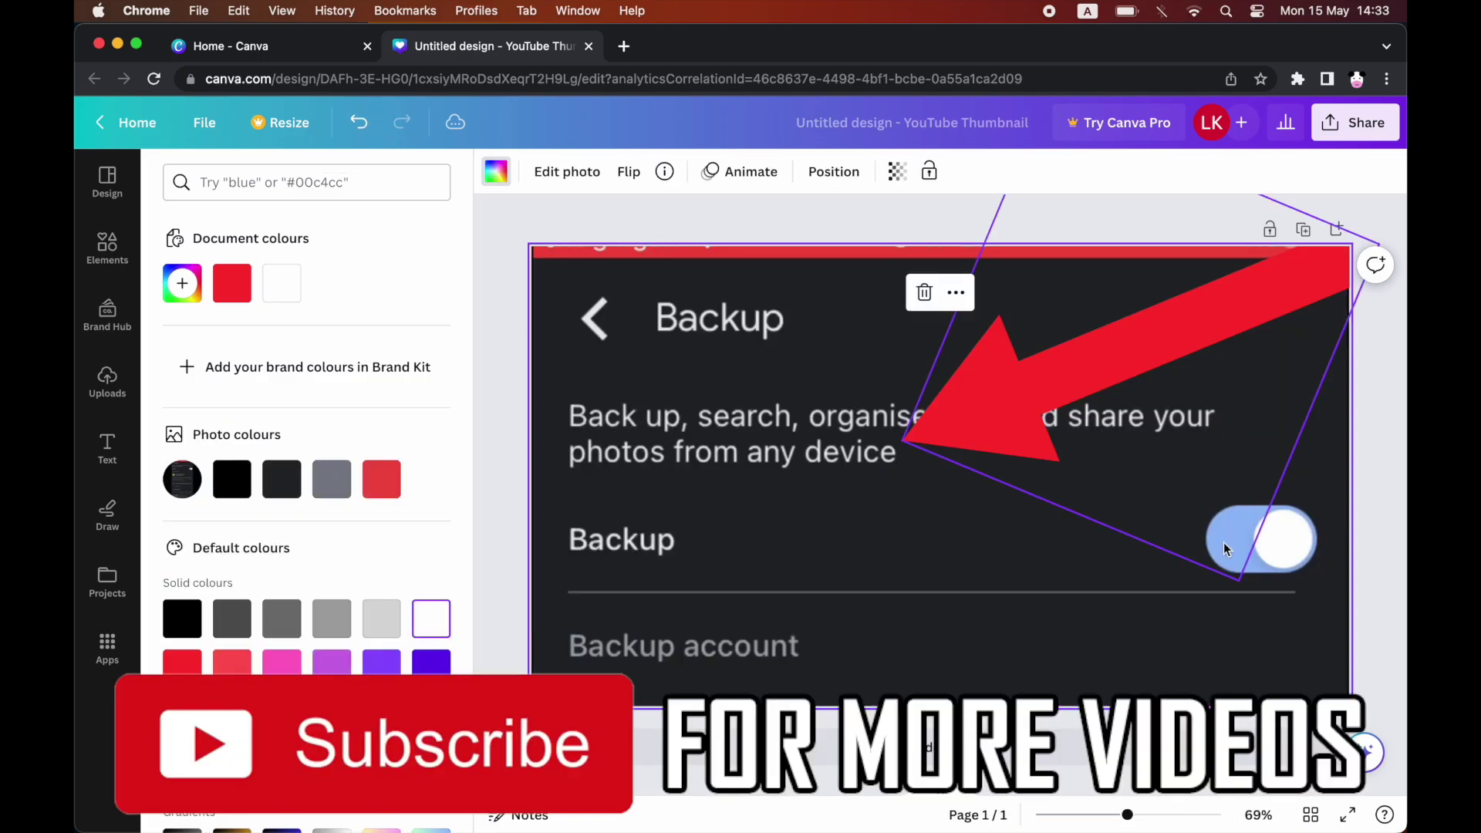